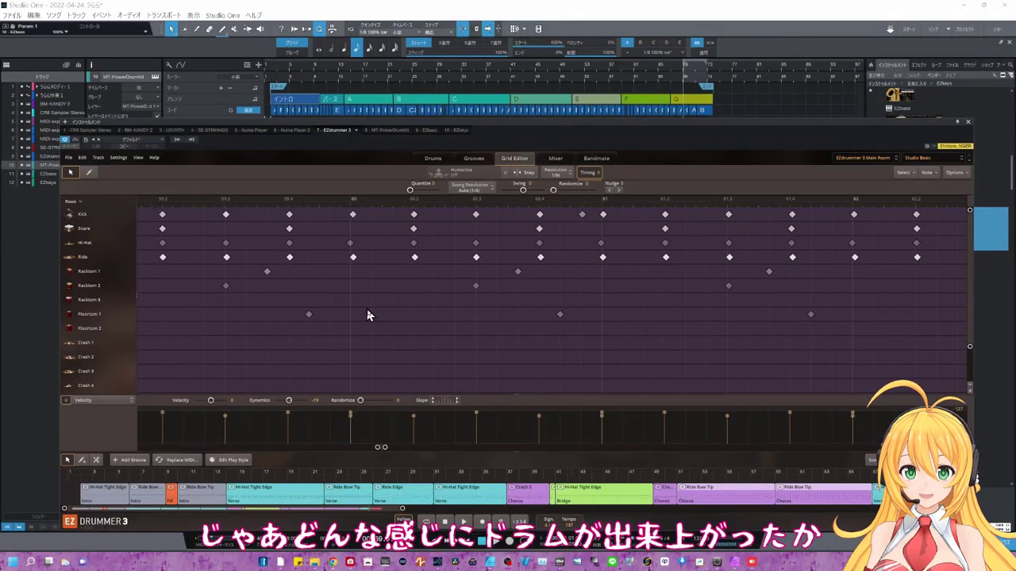
- Return the song to bar 1 and play the full drum track while following its notes in the grid
{"action": "left_click", "coordinate": [468, 543]}
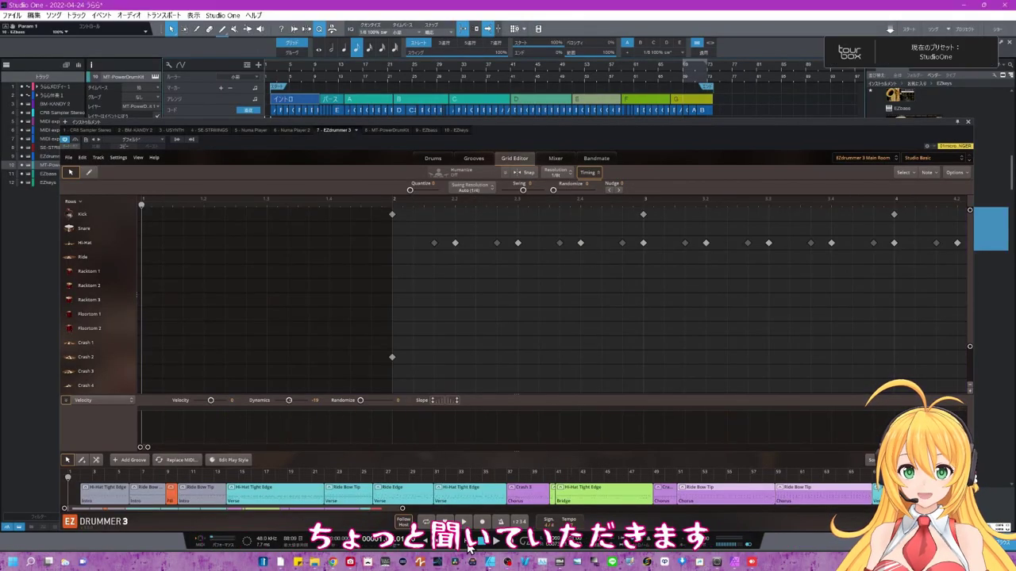
{"action": "left_click", "coordinate": [495, 542]}
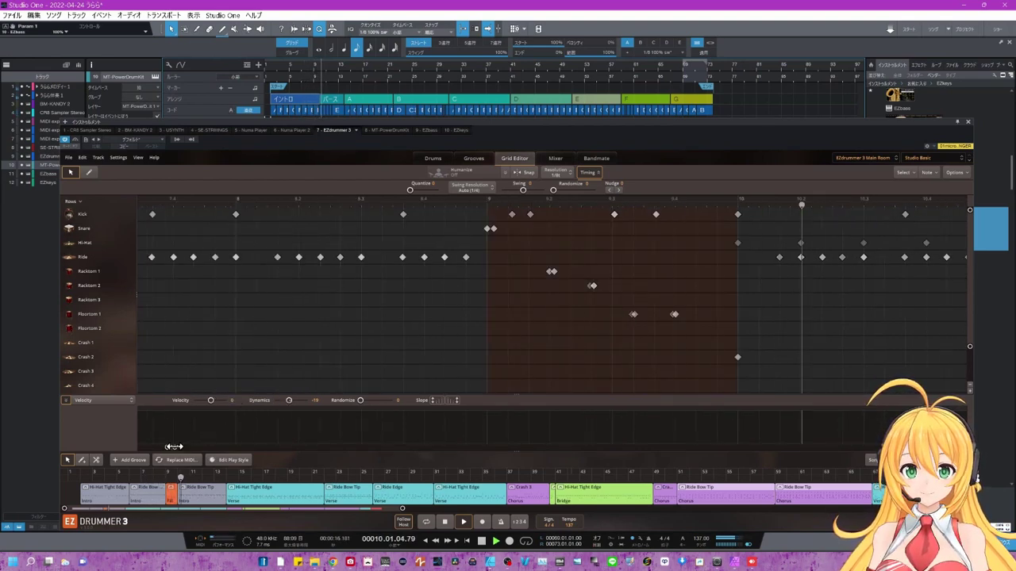
{"action": "left_click_drag", "start_coordinate": [180, 449], "coordinate": [195, 450]}
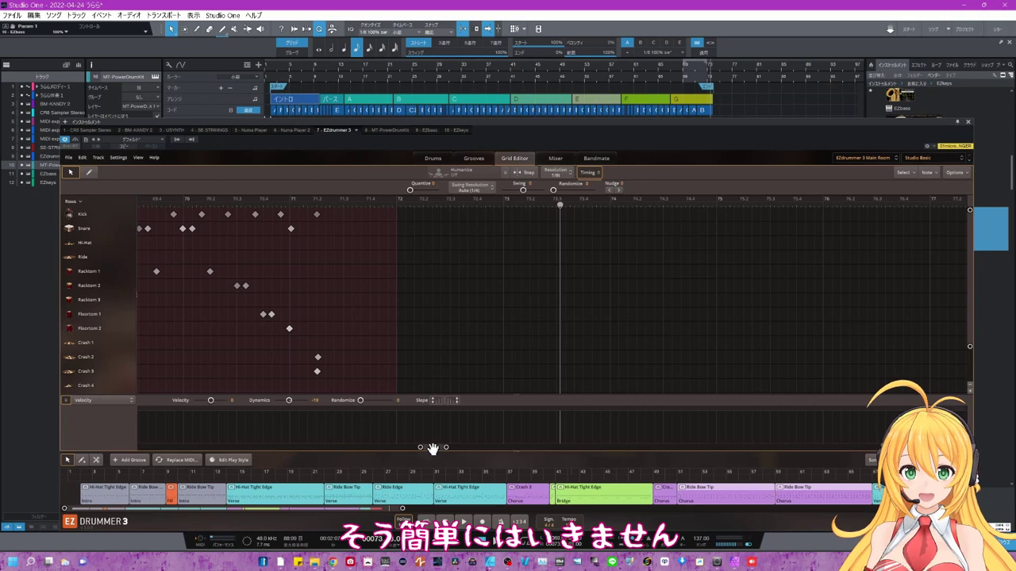
- Select the tom and crash notes of the break starting at bar 37 and play that section
{"action": "left_click_drag", "start_coordinate": [432, 450], "coordinate": [293, 464]}
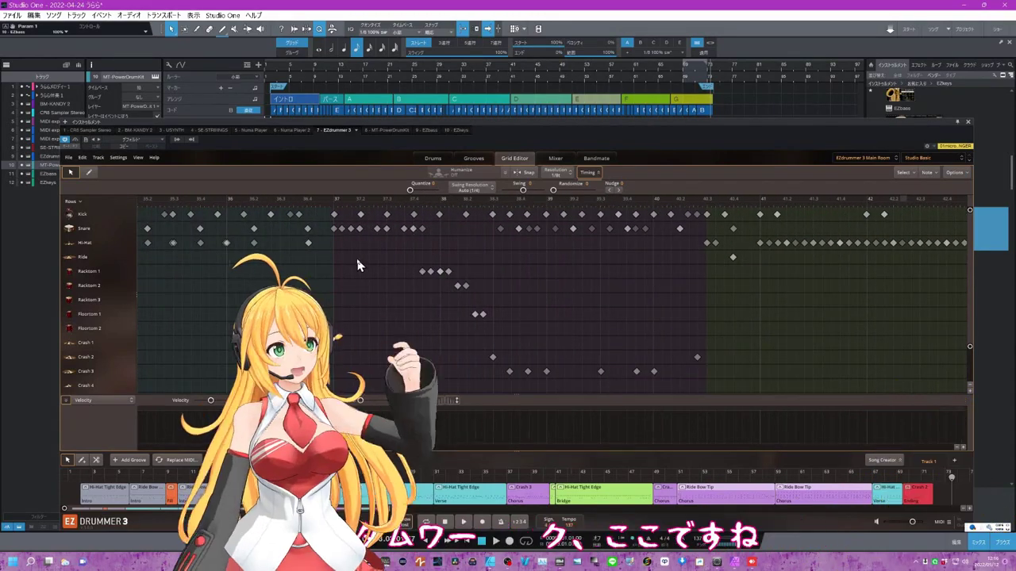
{"action": "left_click_drag", "start_coordinate": [359, 256], "coordinate": [560, 385]}
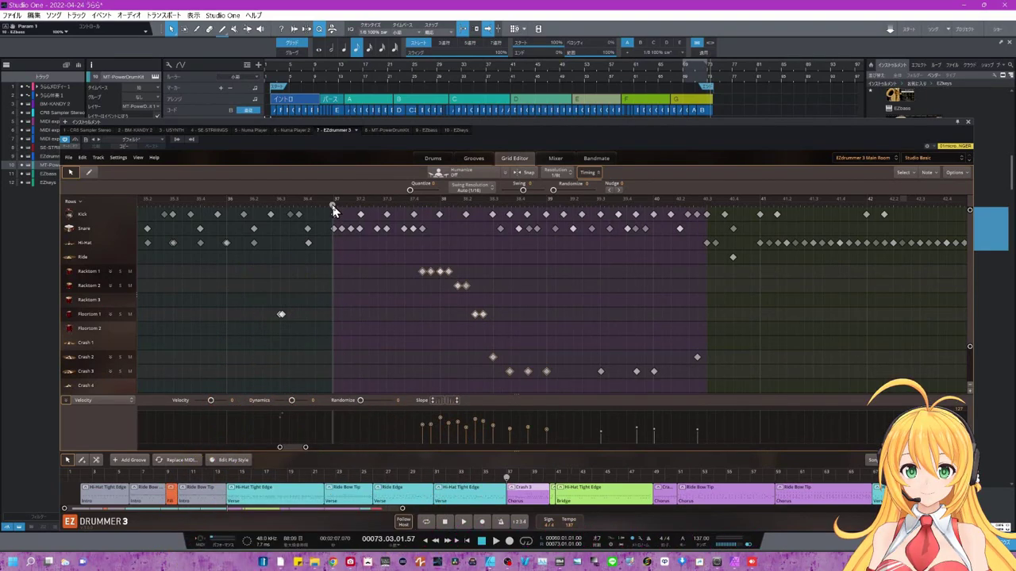
{"action": "key", "text": "space"}
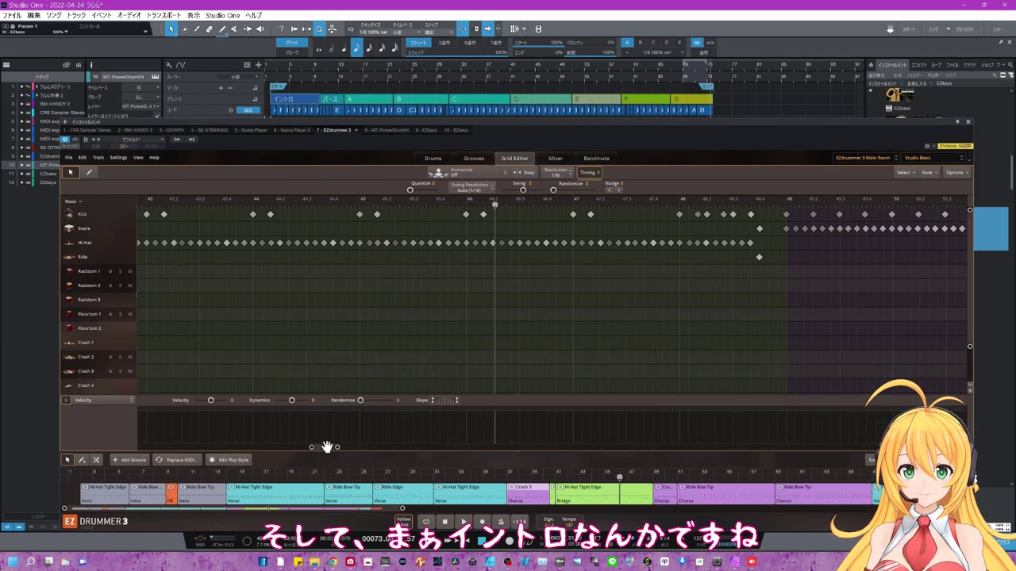
- Humanize the intro's hi-hat notes from bar 2 up to bar 6, auditioning the intro before and after
{"action": "left_click_drag", "start_coordinate": [326, 447], "coordinate": [230, 444]}
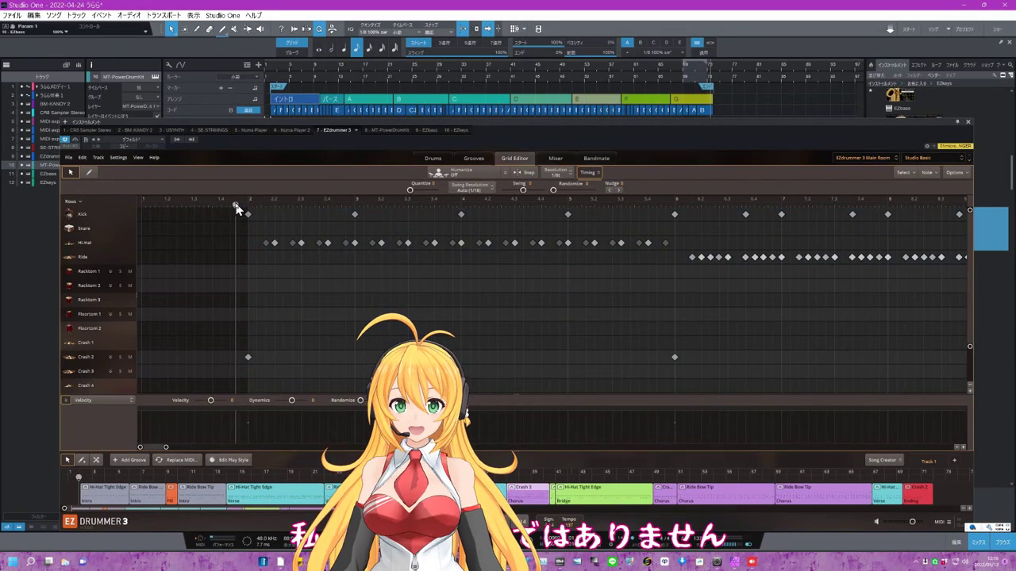
{"action": "key", "text": "space"}
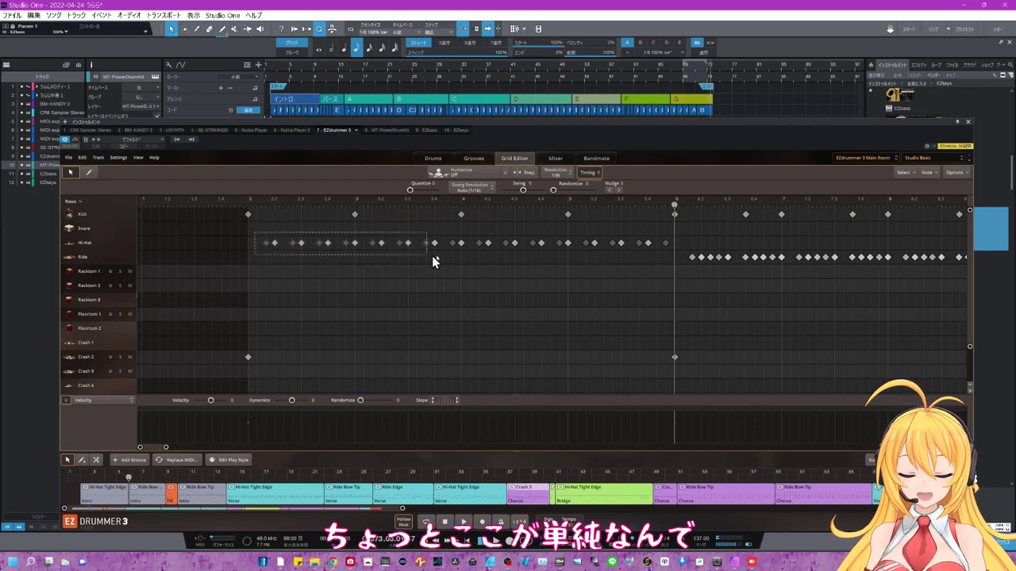
{"action": "left_click_drag", "start_coordinate": [481, 256], "coordinate": [671, 260]}
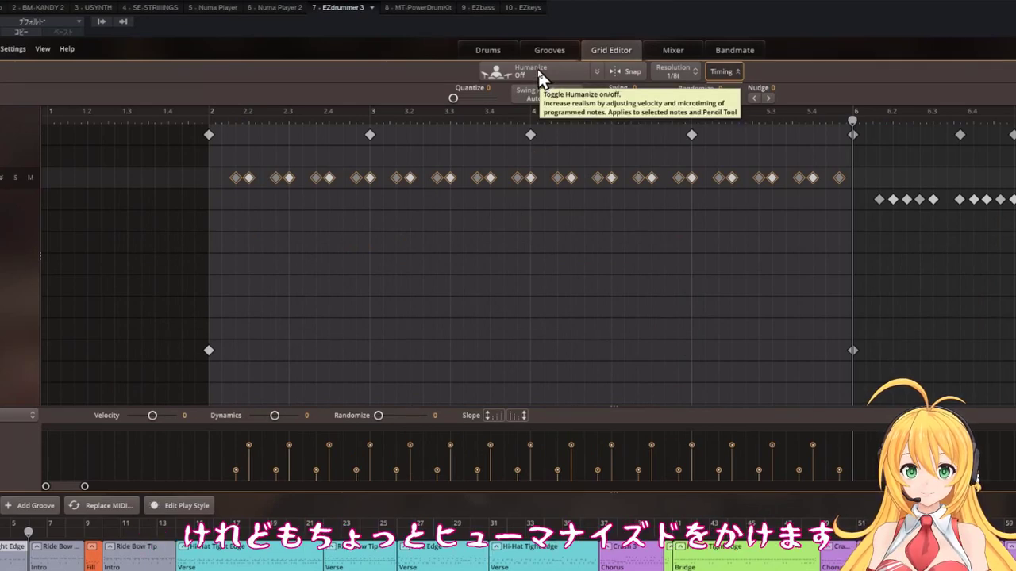
{"action": "left_click", "coordinate": [540, 78]}
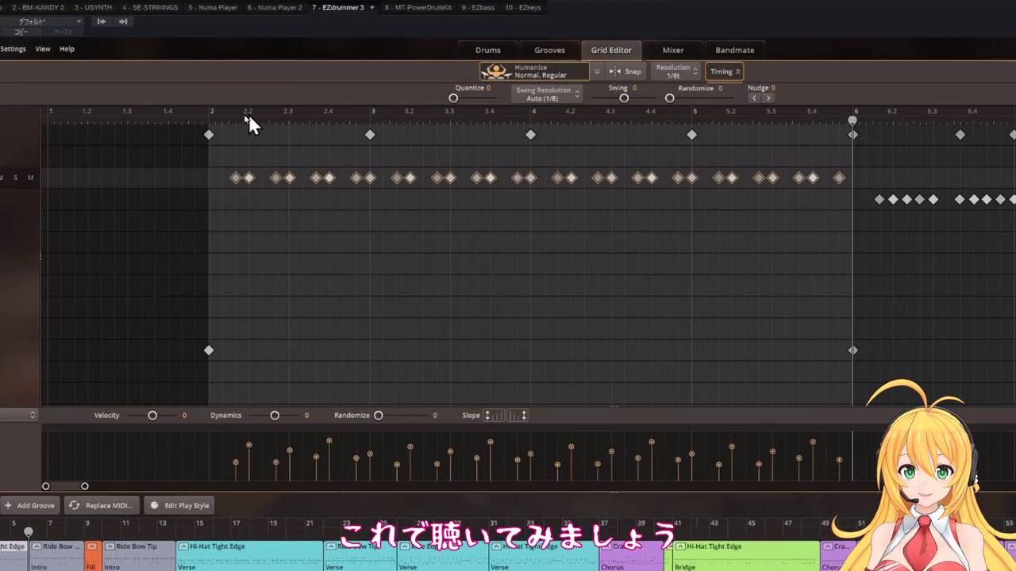
{"action": "left_click", "coordinate": [194, 116]}
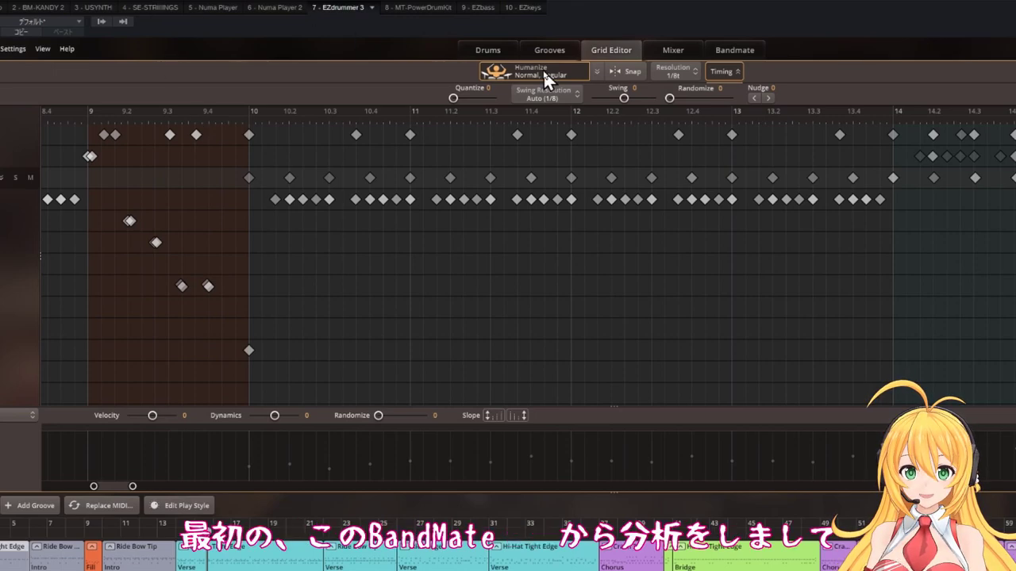
- Place the 12-Bar Basic arrangement from Bandmate's Song Creator on the empty second song track
{"action": "left_click", "coordinate": [728, 51]}
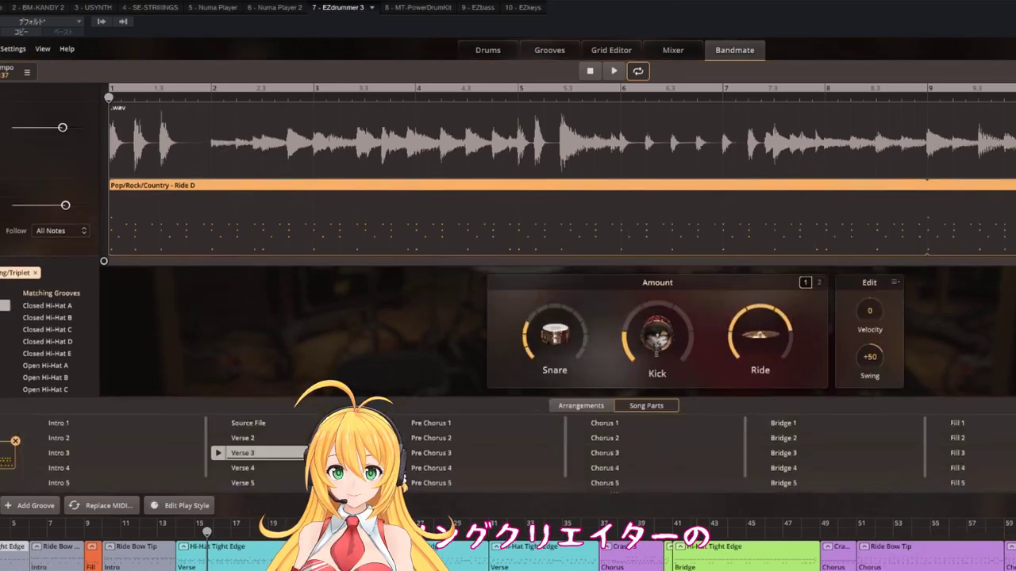
{"action": "left_click", "coordinate": [581, 403]}
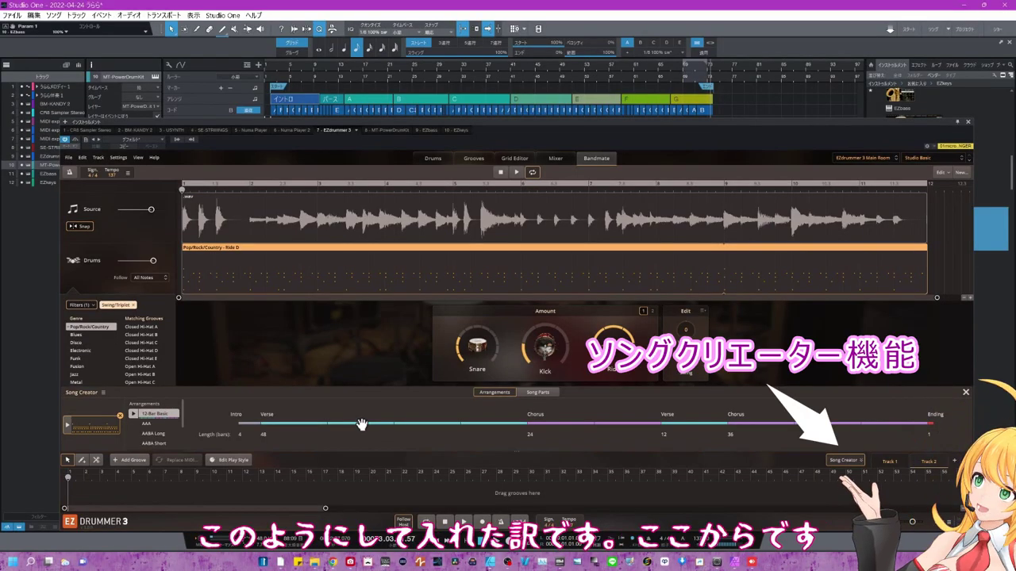
{"action": "left_click_drag", "start_coordinate": [361, 424], "coordinate": [96, 490]}
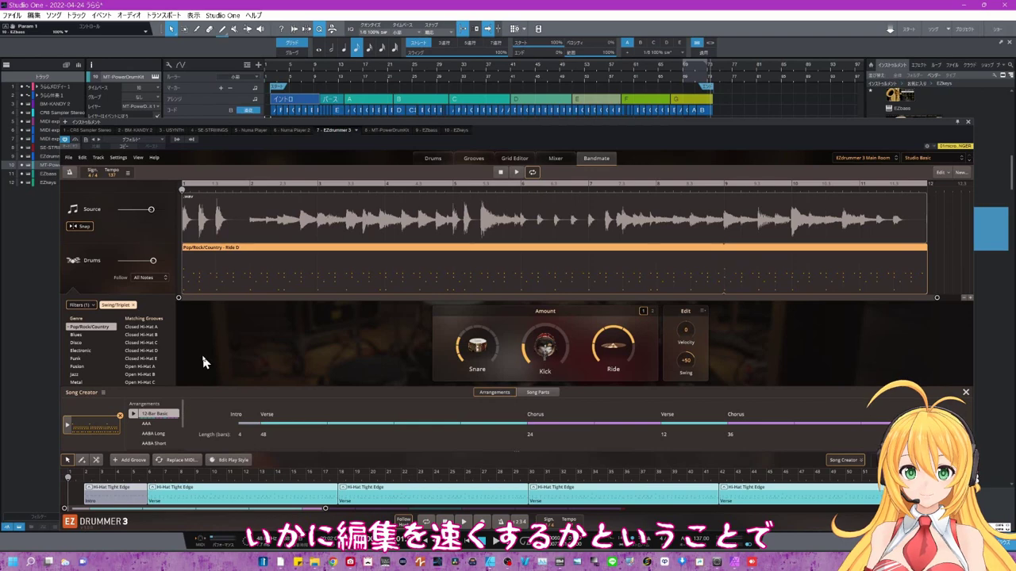
- Extend the Intro block so it runs from bar 2 to bar 10, pushing the verses along, and audition it
{"action": "scroll", "coordinate": [325, 77], "scroll_direction": "up", "scroll_amount": 5}
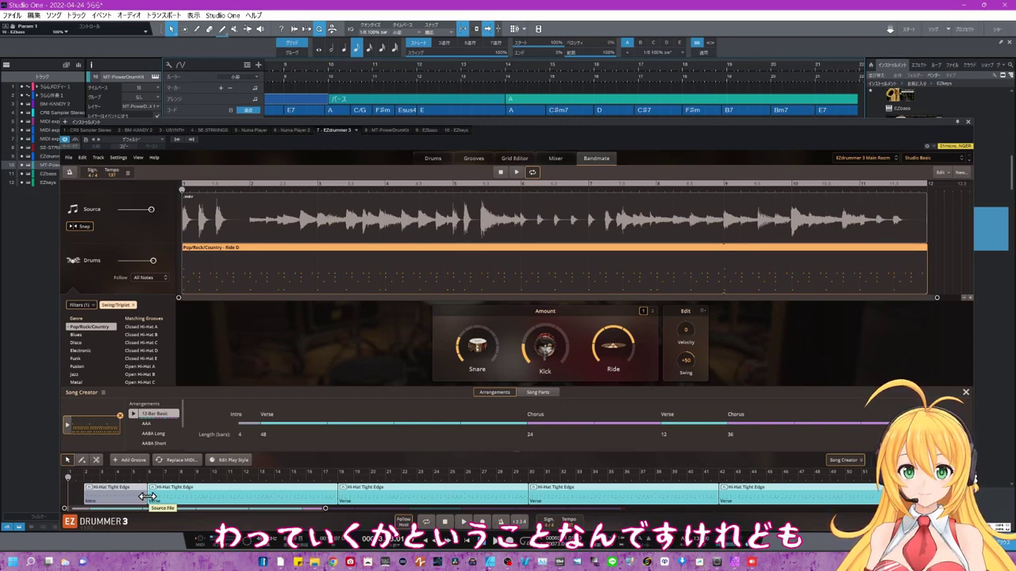
{"action": "left_click_drag", "start_coordinate": [147, 496], "coordinate": [211, 497]}
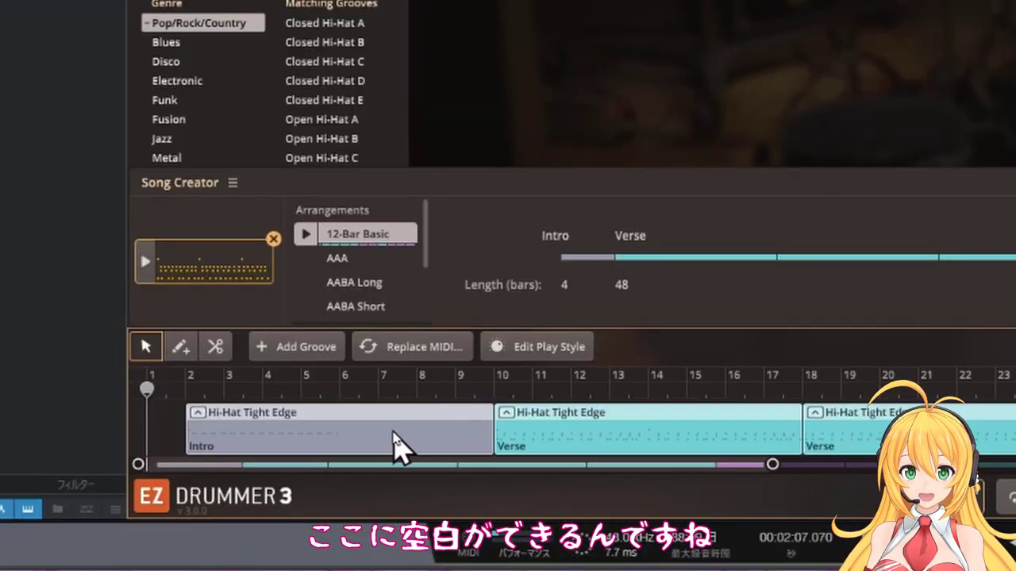
{"action": "left_click", "coordinate": [187, 385]}
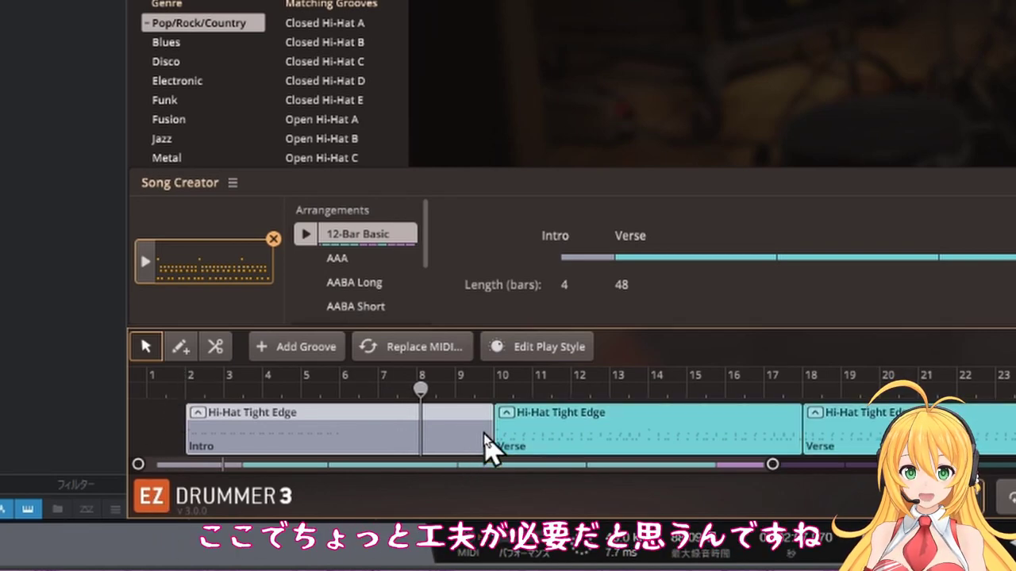
- Shorten the Intro block to end at bar 6 and copy it into the gap from bar 6 to bar 10
{"action": "left_click_drag", "start_coordinate": [490, 430], "coordinate": [334, 444]}
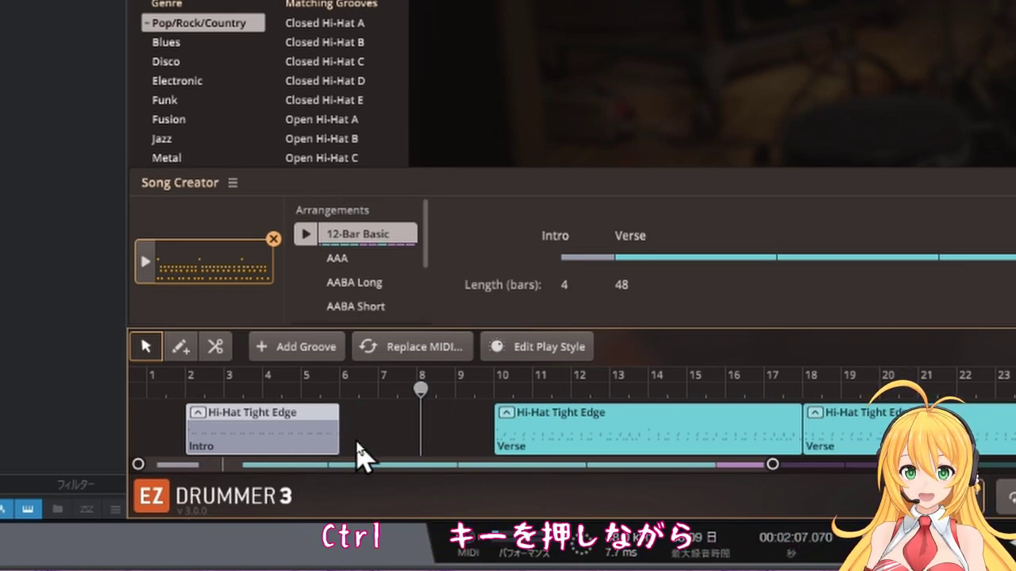
{"action": "left_click", "coordinate": [220, 389]}
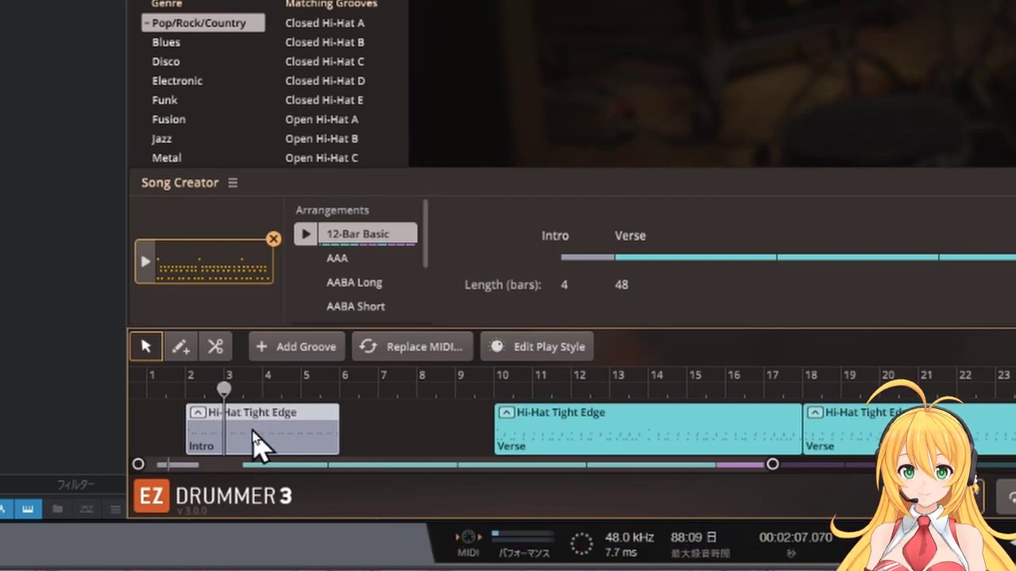
{"action": "left_click_drag", "start_coordinate": [256, 445], "coordinate": [461, 448]}
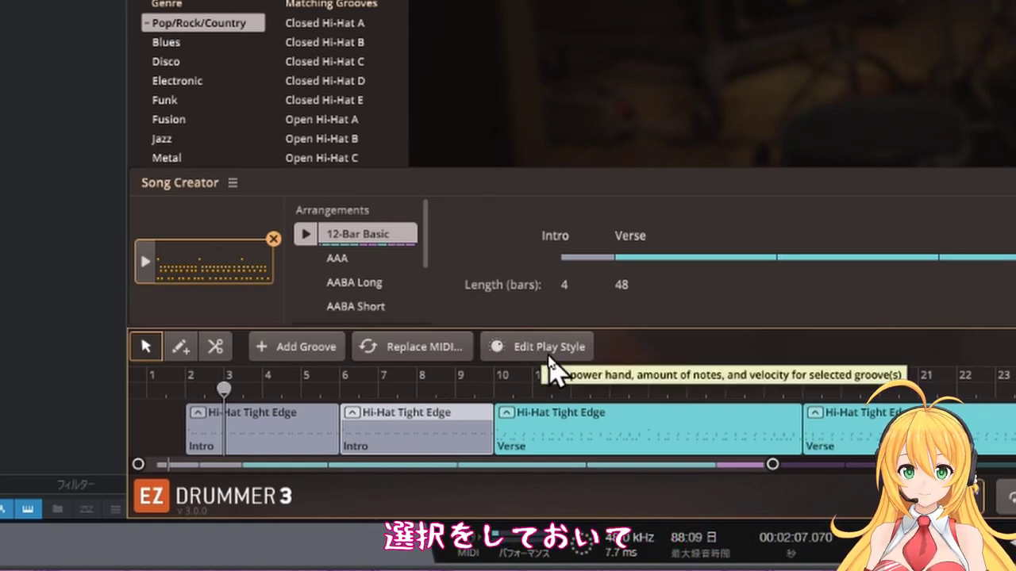
- View the play style settings of the copied Intro block and close them
{"action": "left_click", "coordinate": [546, 354]}
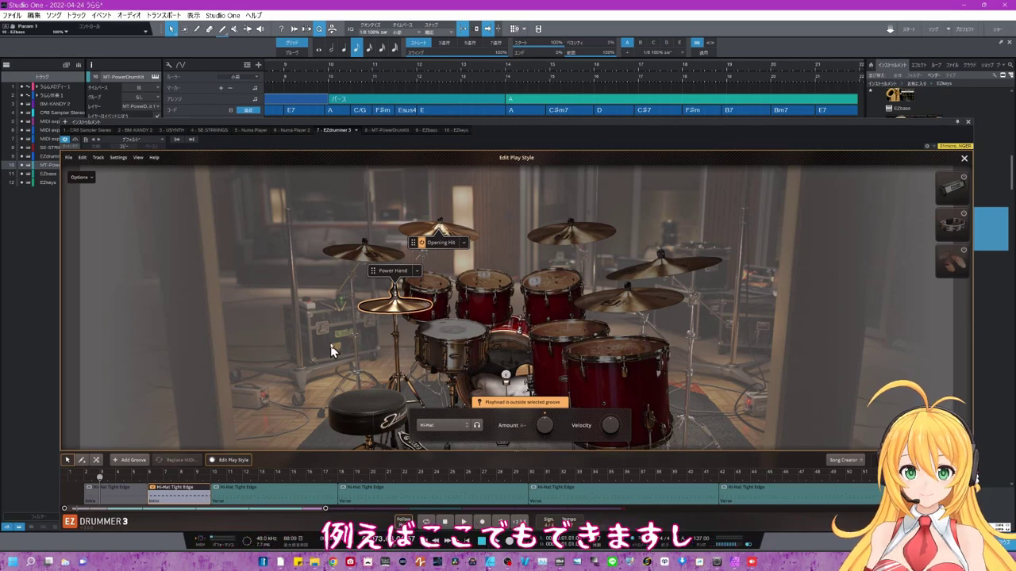
{"action": "left_click", "coordinate": [236, 459]}
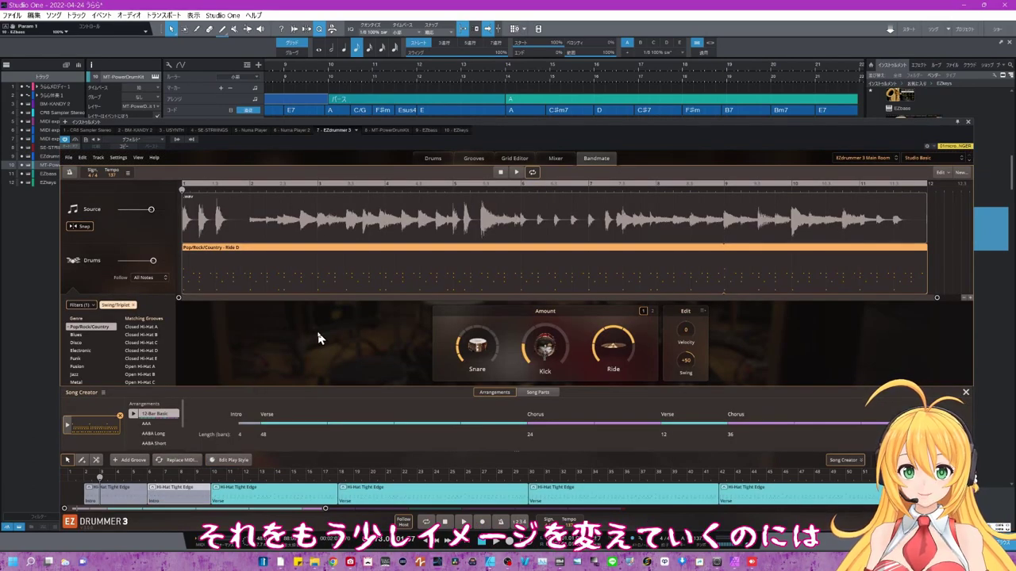
- Try placing the Chorus 2 song part at bar 22, undo it, and try the Ride D Bandmate groove there
{"action": "left_click", "coordinate": [532, 393]}
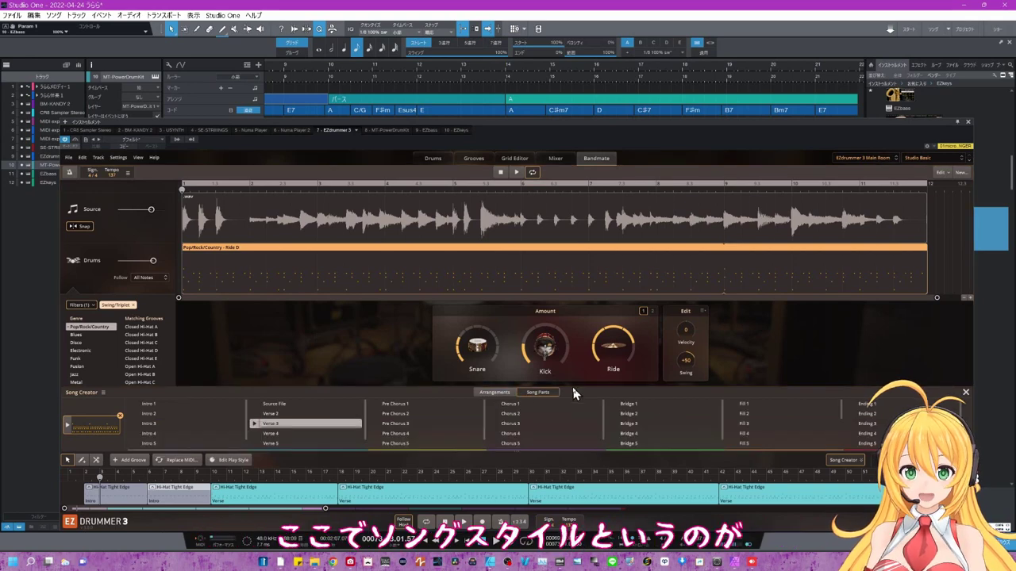
{"action": "left_click", "coordinate": [519, 417]}
{"action": "left_click_drag", "start_coordinate": [519, 420], "coordinate": [401, 479]}
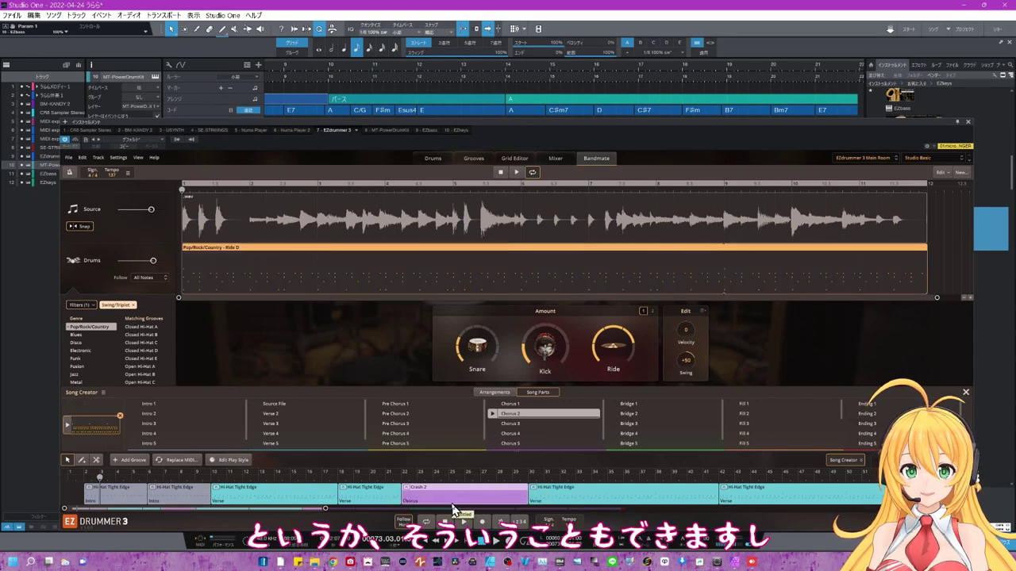
{"action": "key", "text": "ctrl+z"}
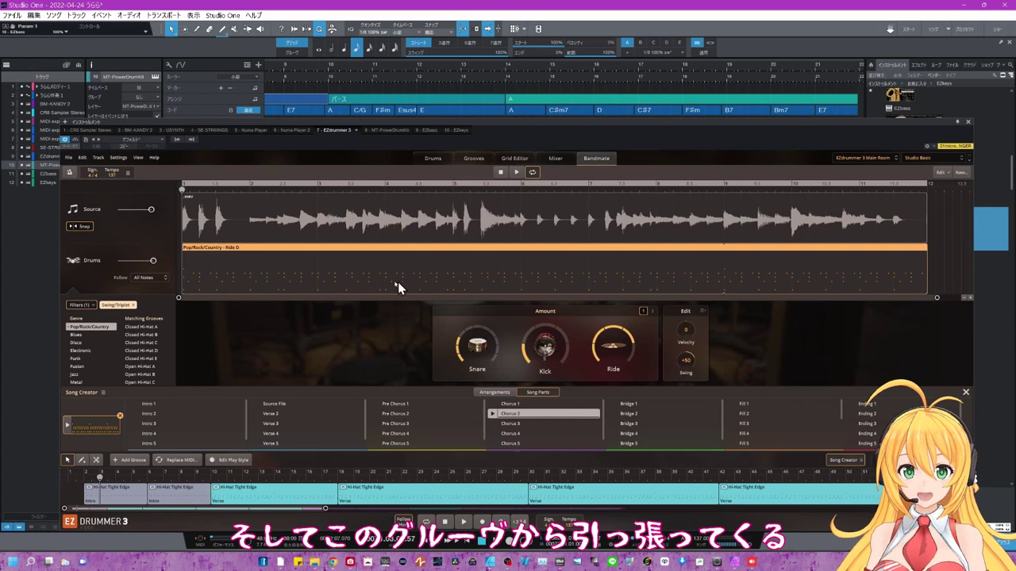
{"action": "left_click_drag", "start_coordinate": [381, 283], "coordinate": [399, 488]}
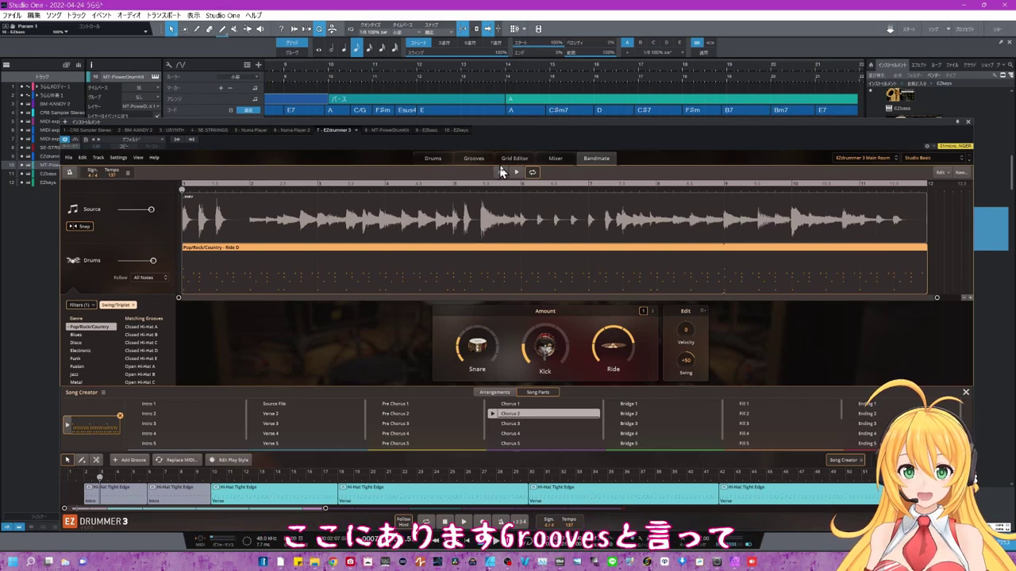
- Browse the groove library, audition the Chorus 03 DBL Kick Metal 170 BPM groove, and compare with the Bandmate view
{"action": "left_click", "coordinate": [483, 164]}
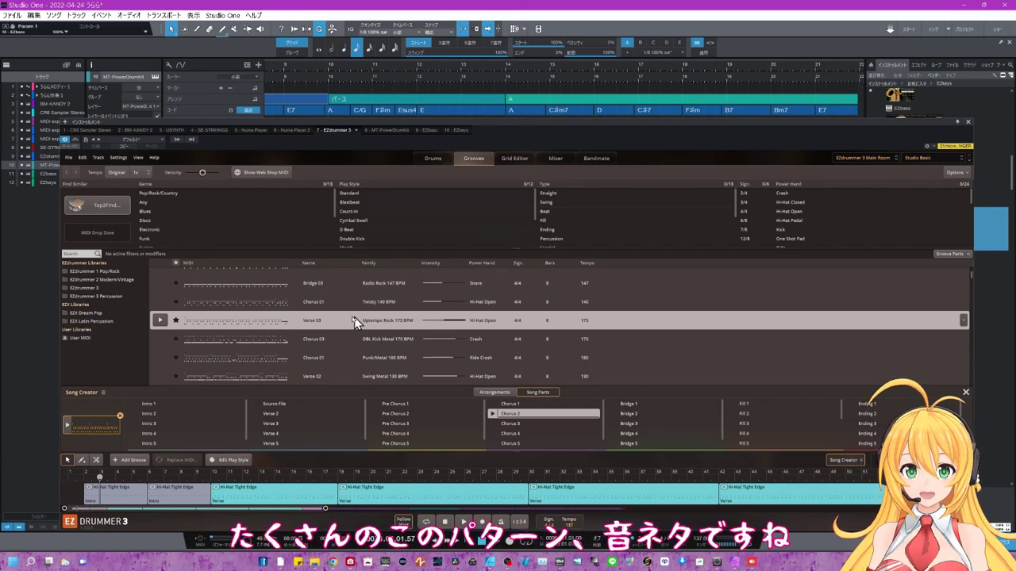
{"action": "left_click", "coordinate": [162, 343]}
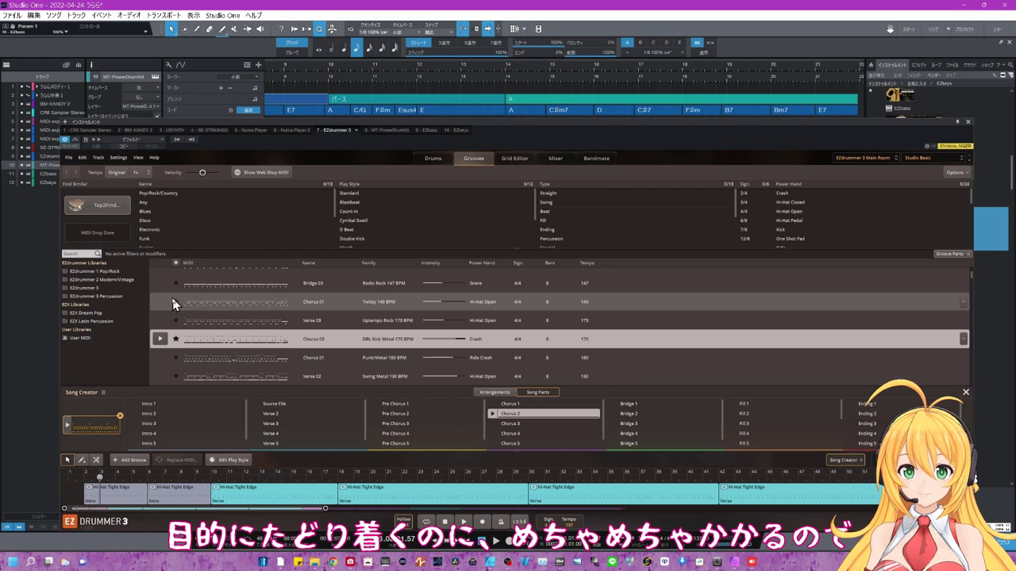
{"action": "left_click", "coordinate": [596, 158]}
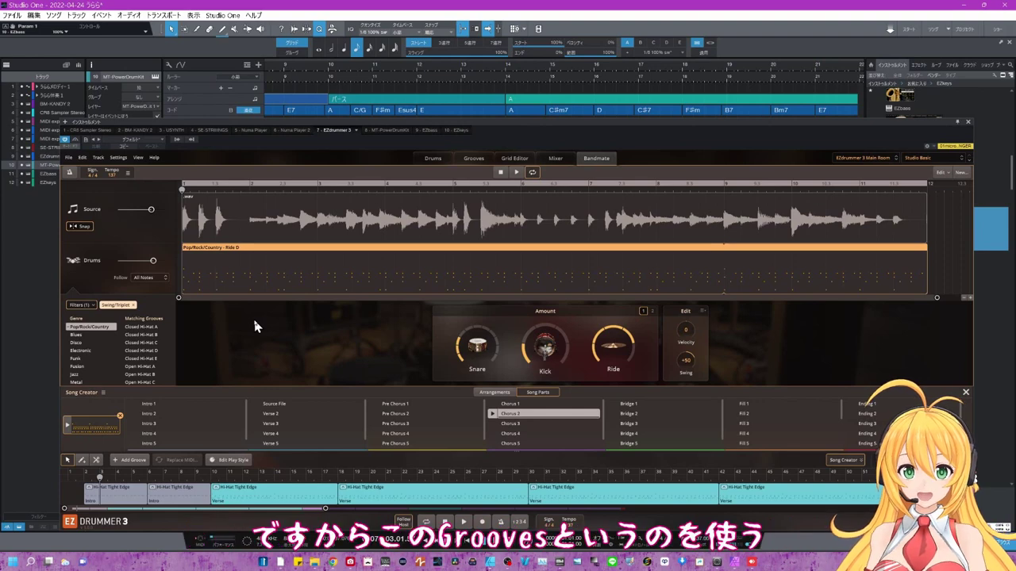
{"action": "left_click", "coordinate": [475, 160]}
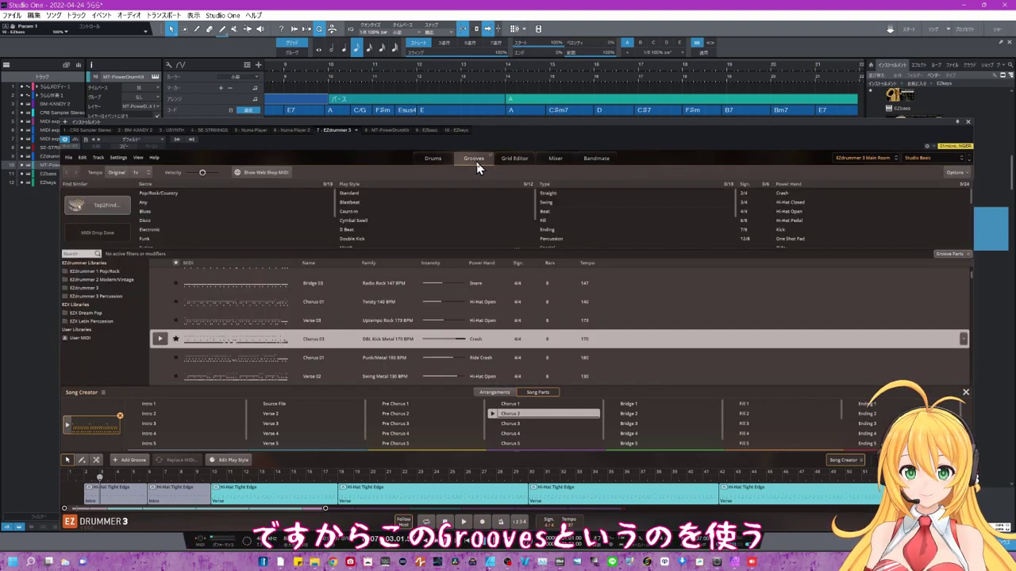